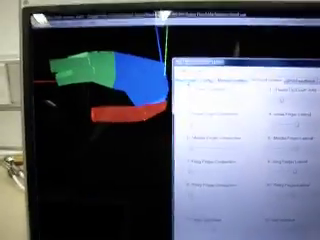
Switch the control window to the ADC Database page beside the 3D hand model.
click(185, 80)
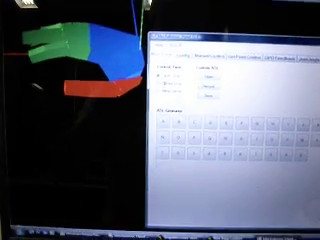